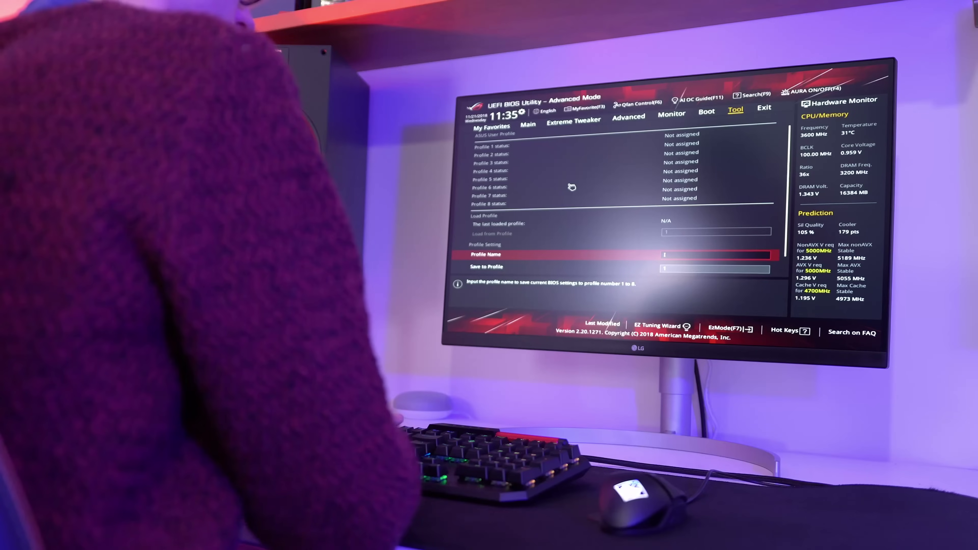
Name the ASUS user profile 'I9 XMP' and confirm it
text(I9)
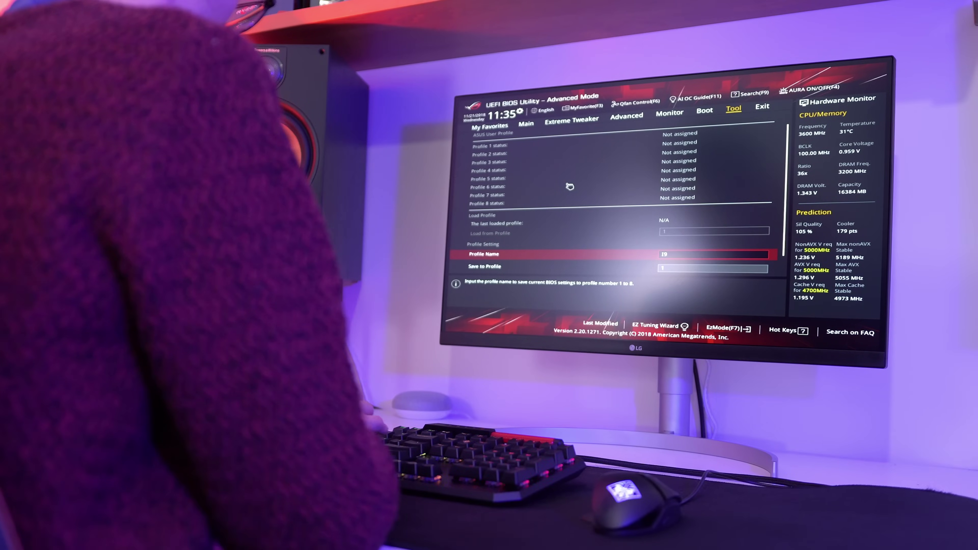
text( XMP)
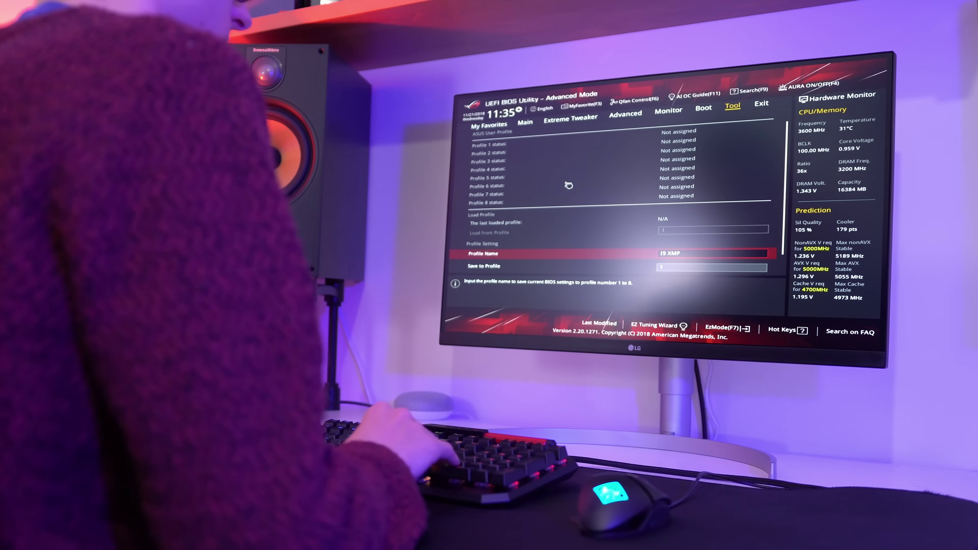
key(Return)
key(Return)
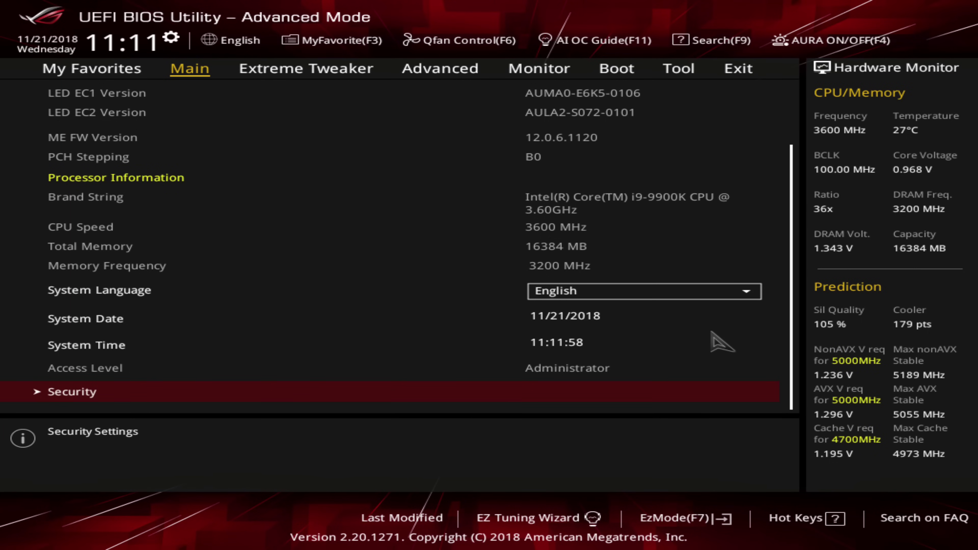
On Extreme Tweaker, keep Ai Overclock Tuner at XMP I and move down toward CPU VCCIO Voltage
click(305, 72)
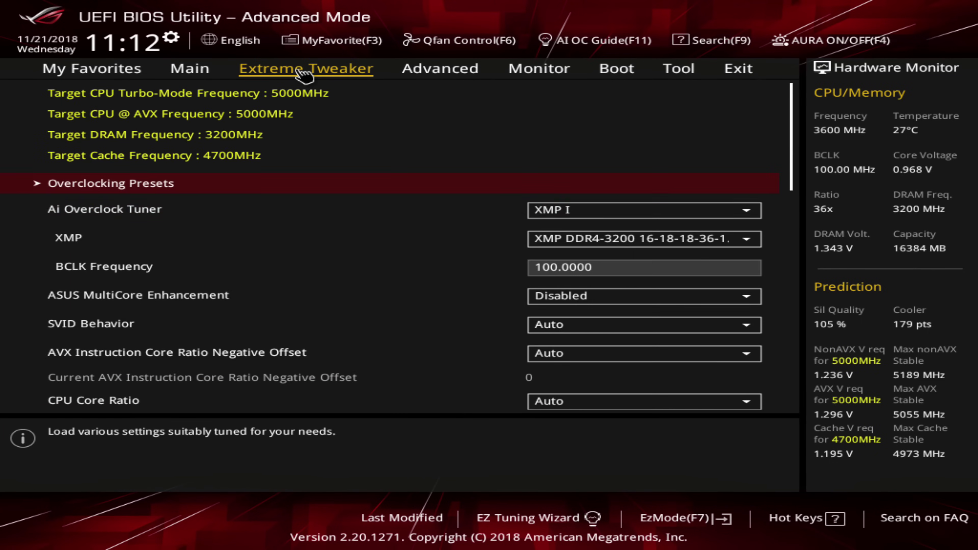
click(734, 215)
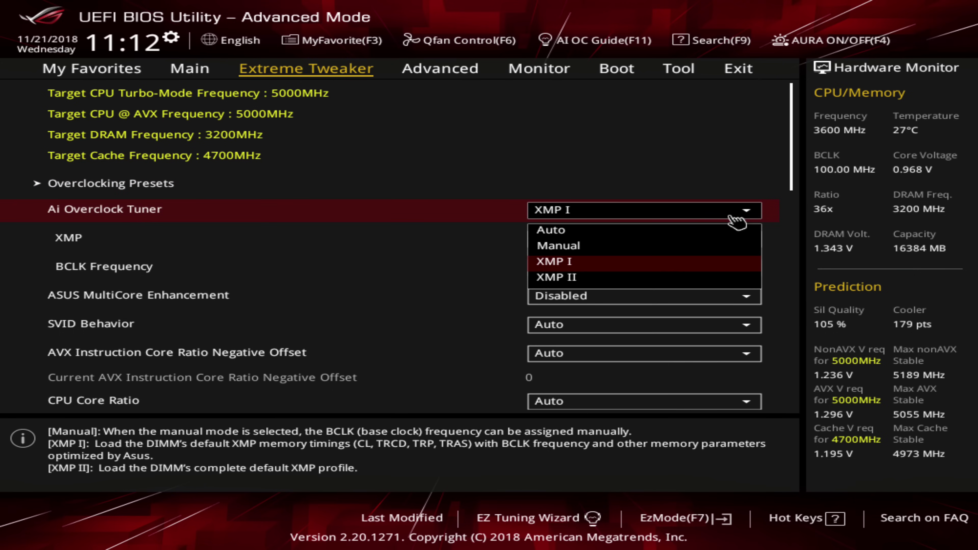
click(737, 220)
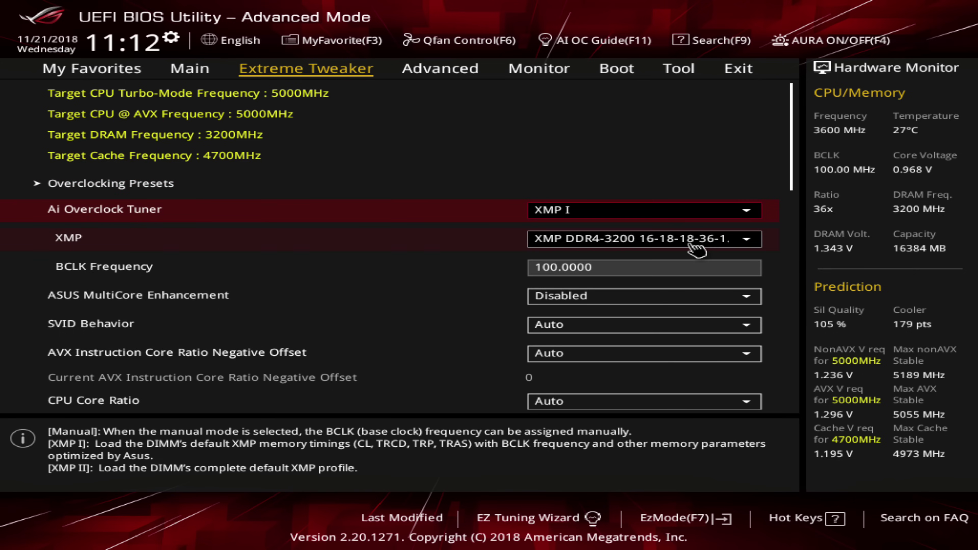
key(Down)
key(Down)
key(Down)
key(Down)
key(Down)
key(Down)
key(Down)
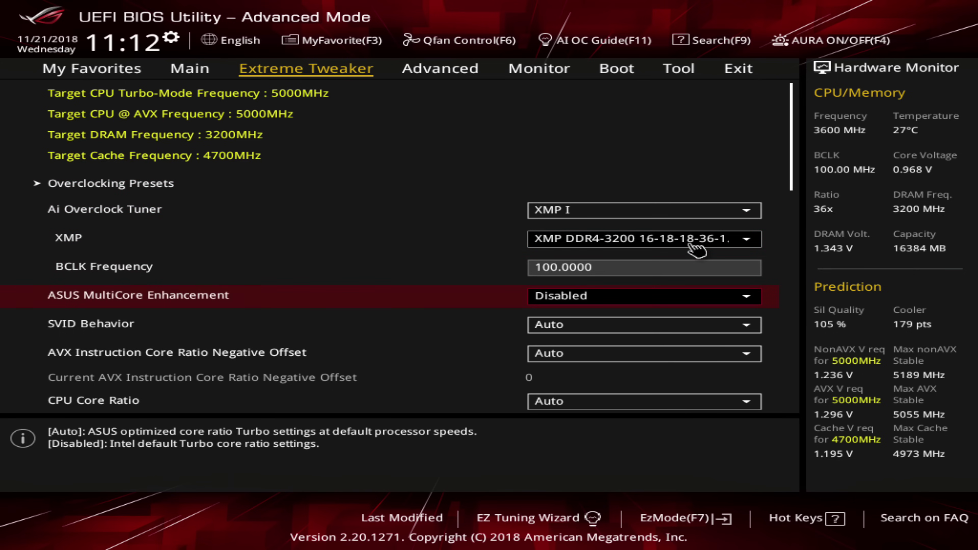
key(Down)
key(Down)
key(Down)
key(Down)
key(Down)
key(Down)
key(Down)
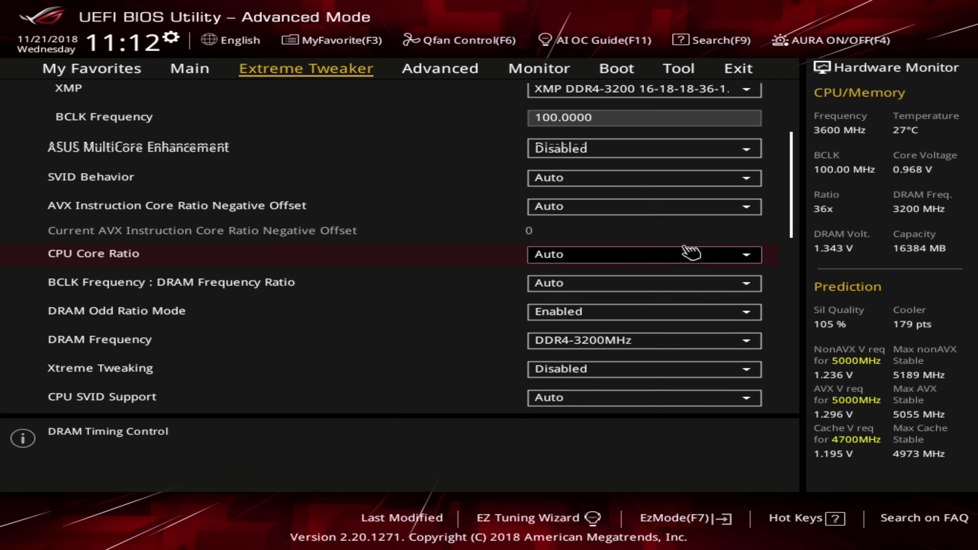
key(Down)
key(Down)
key(Down)
key(Down)
key(Down)
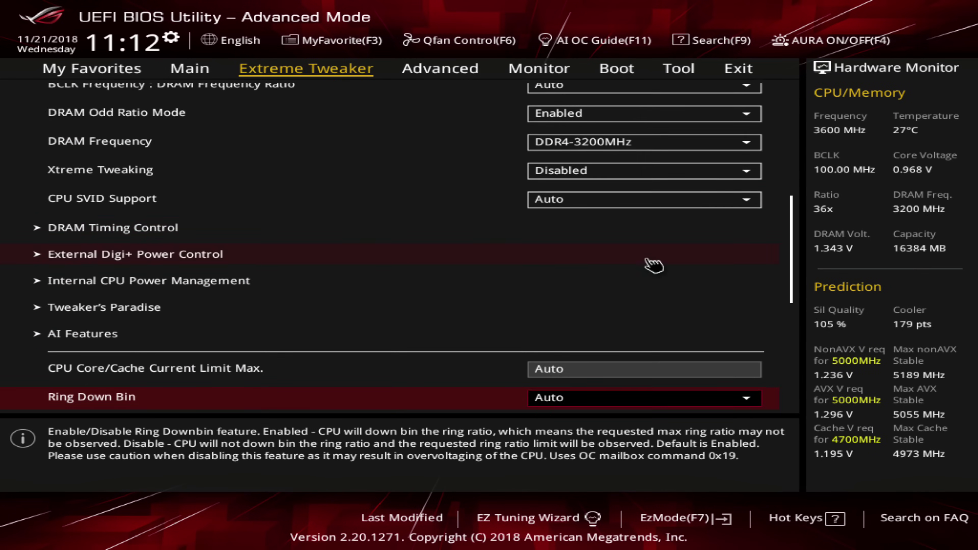
key(Down)
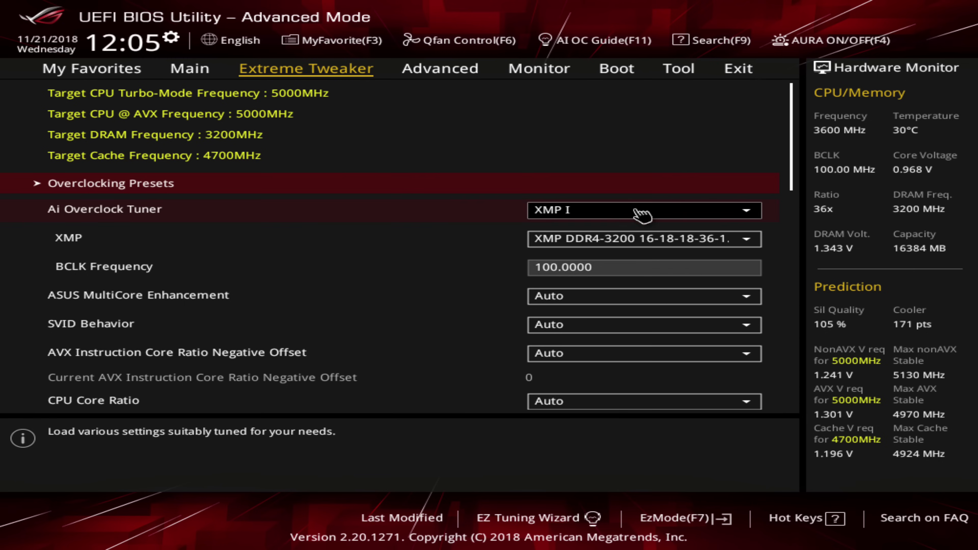
Switch CPU Core Ratio to Sync All Cores and enter 50 as the 1-Core Ratio Limit
key(Down)
key(Down)
key(Down)
key(Down)
key(Down)
key(Down)
key(Down)
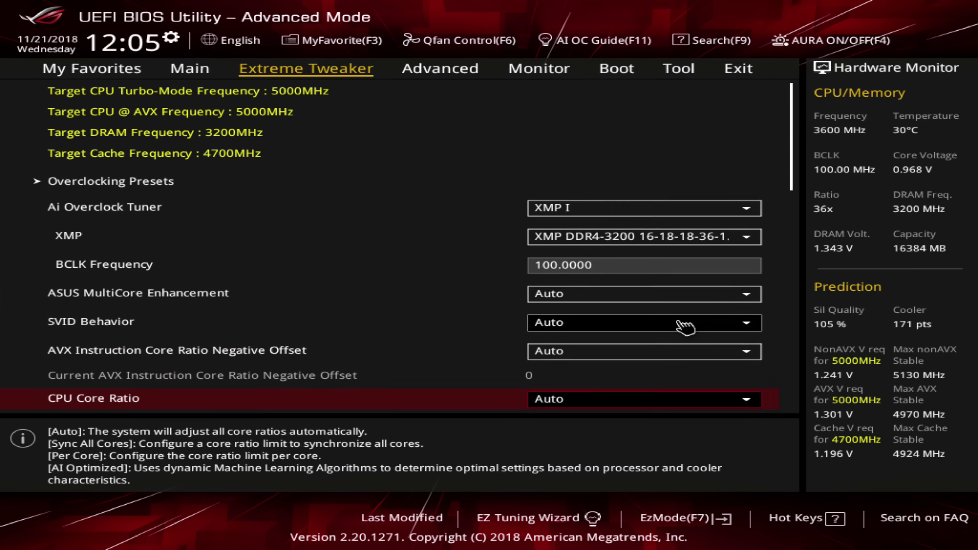
key(Down)
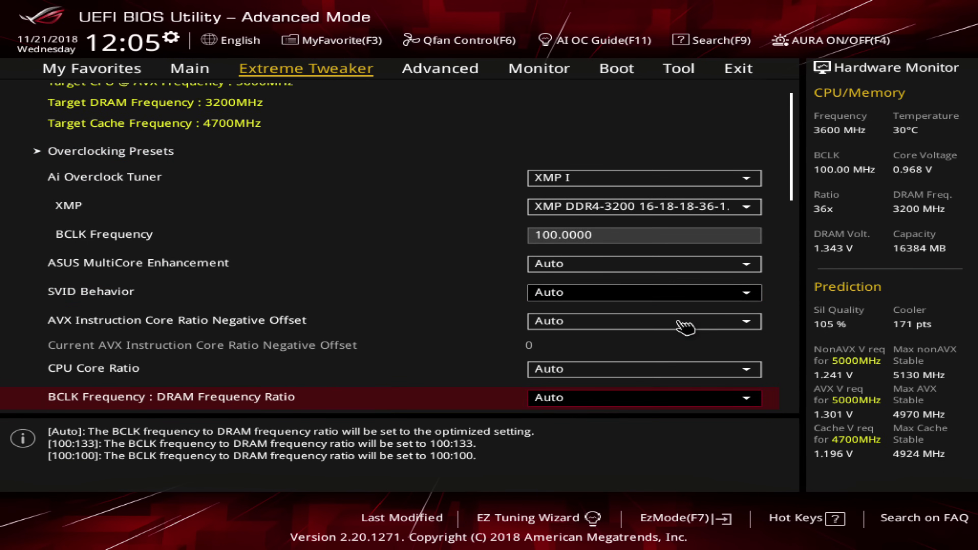
click(592, 377)
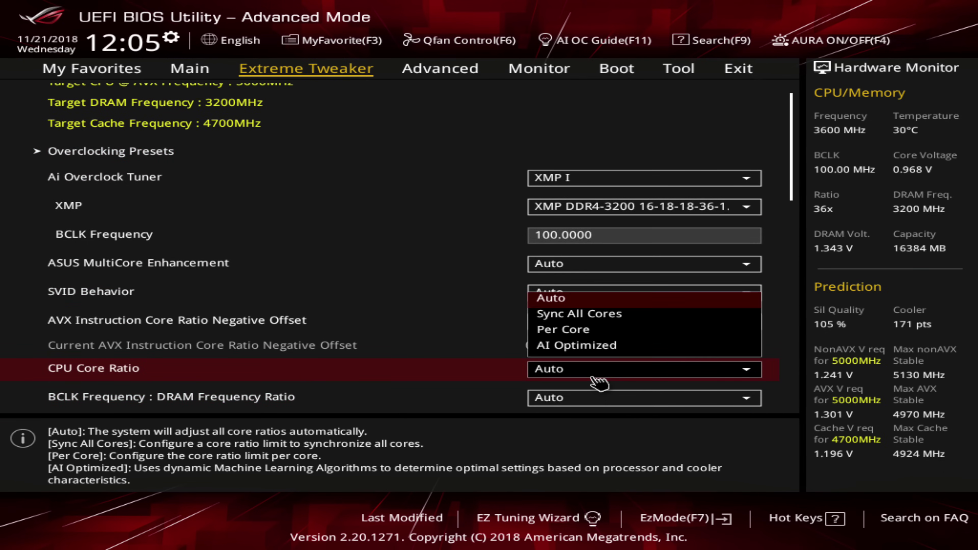
click(582, 318)
key(Down)
key(Down)
key(Down)
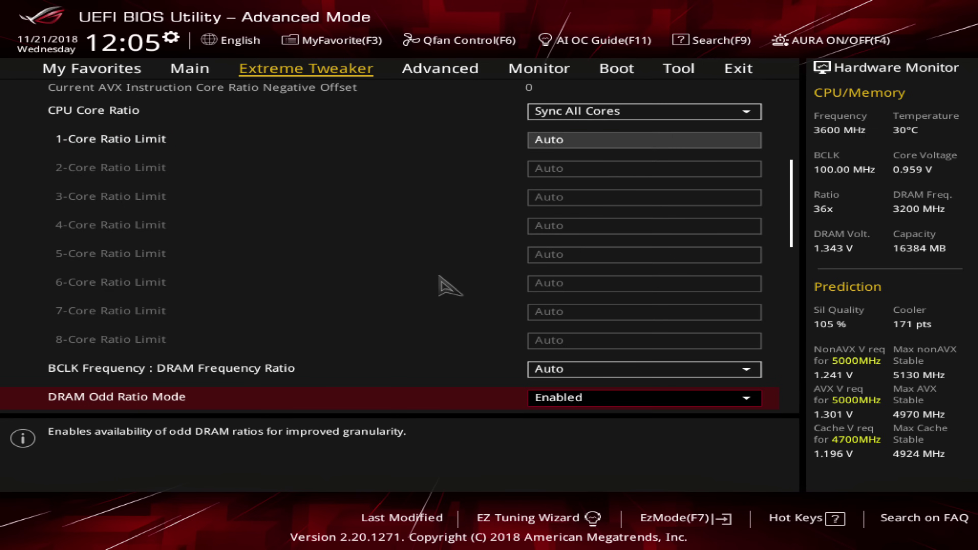
click(564, 141)
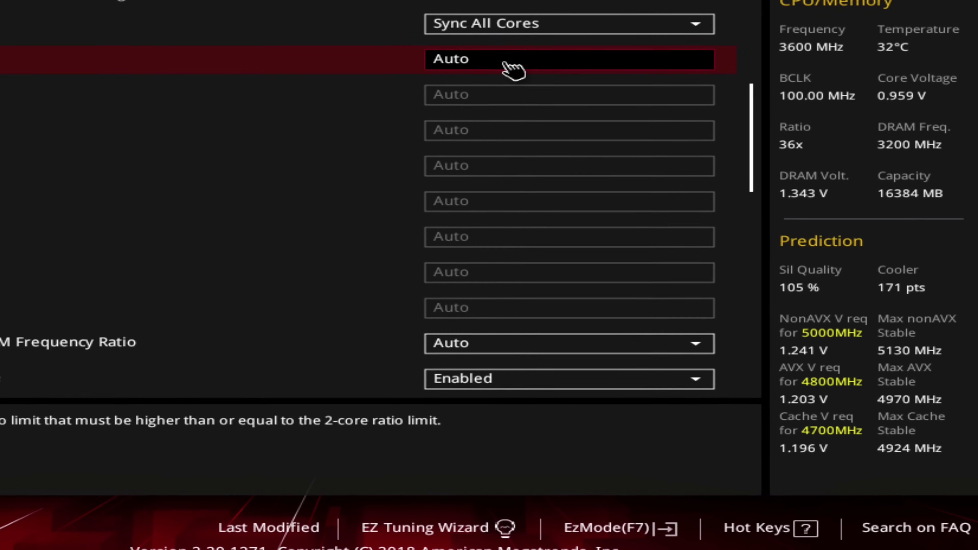
text(50)
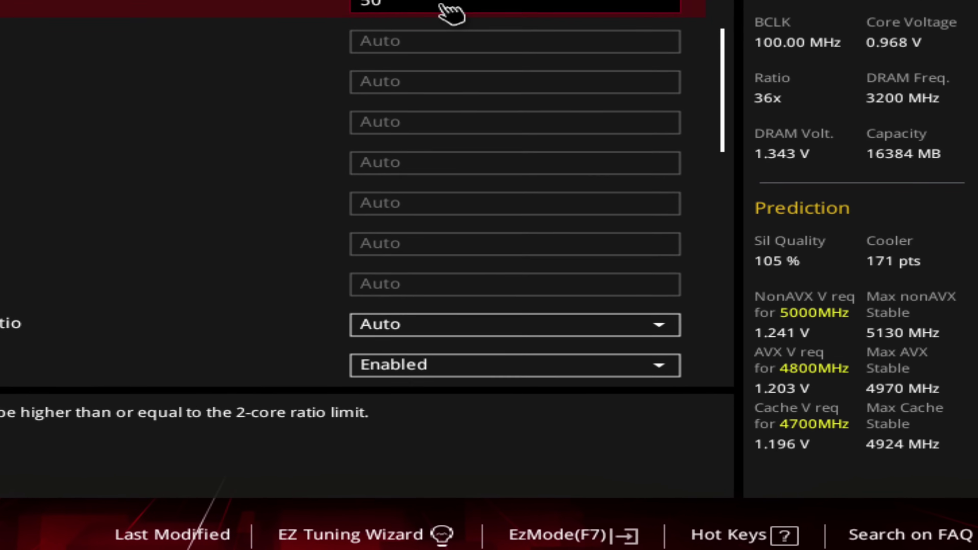
key(Return)
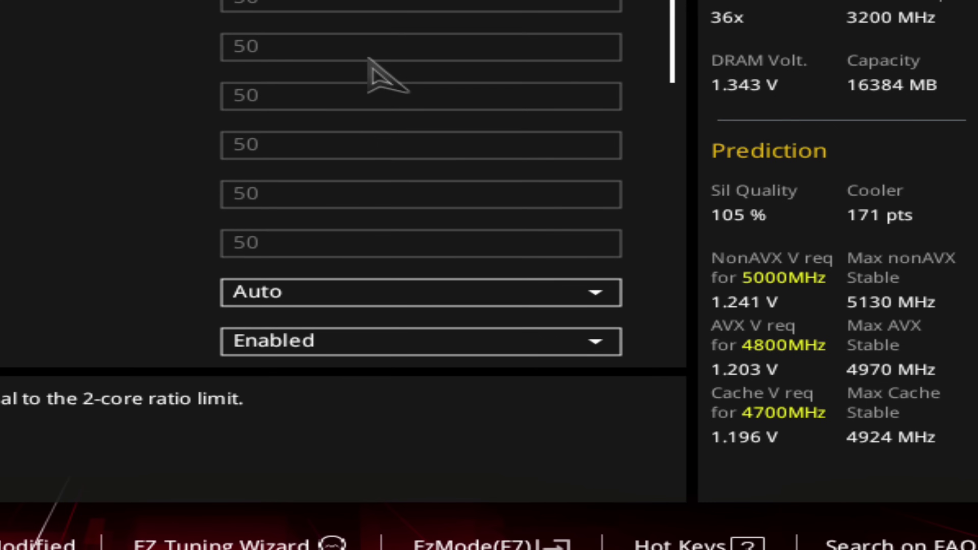
Search Google for 'intel i9 9900k overclock settings'
key(Down)
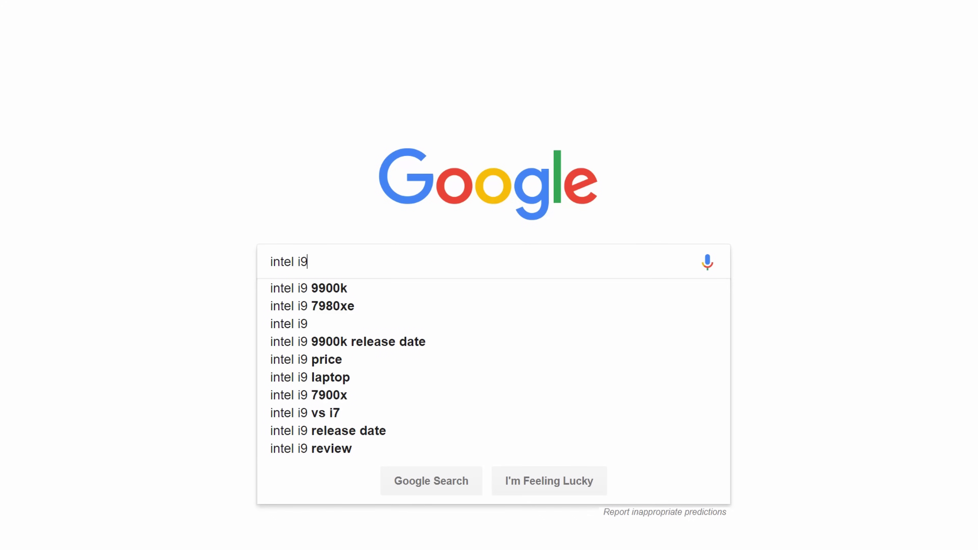
text(9900)
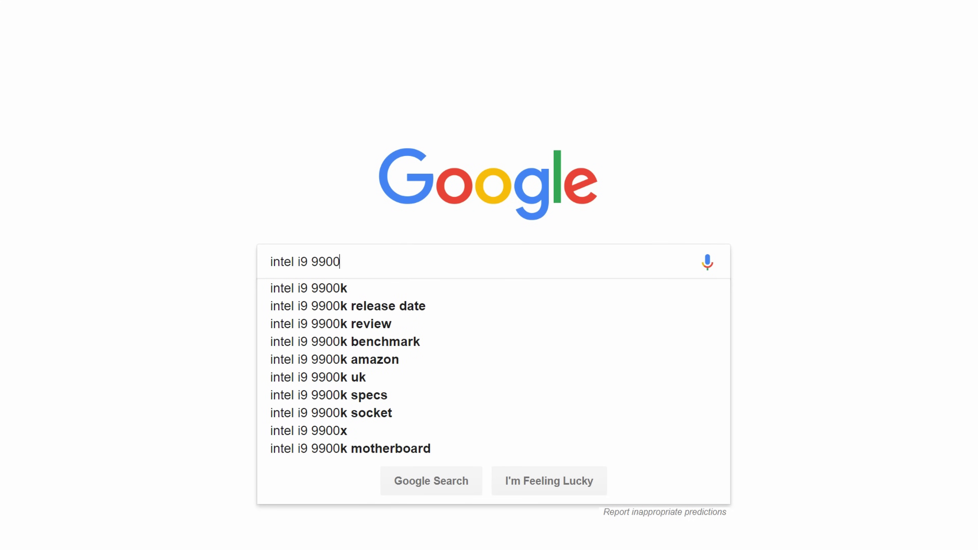
text(k over)
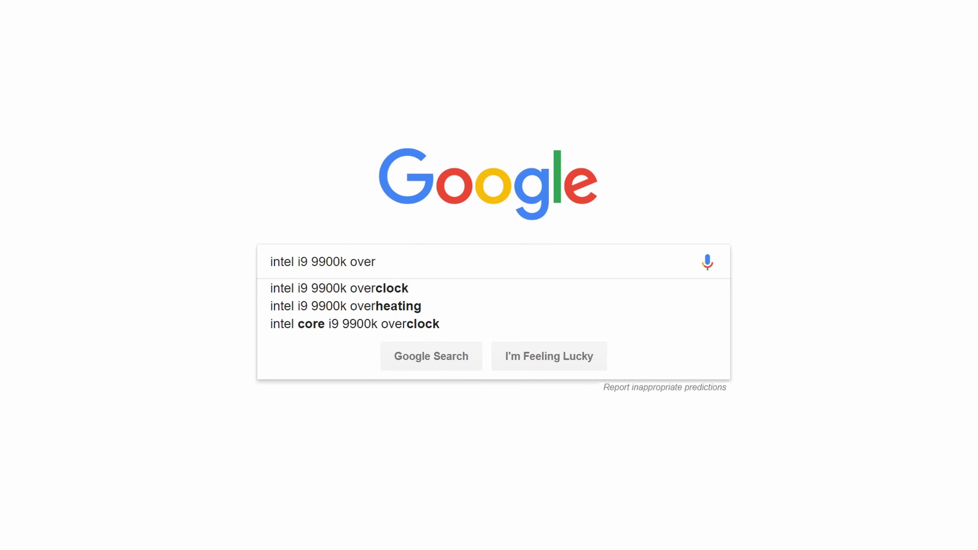
text(clock settings)
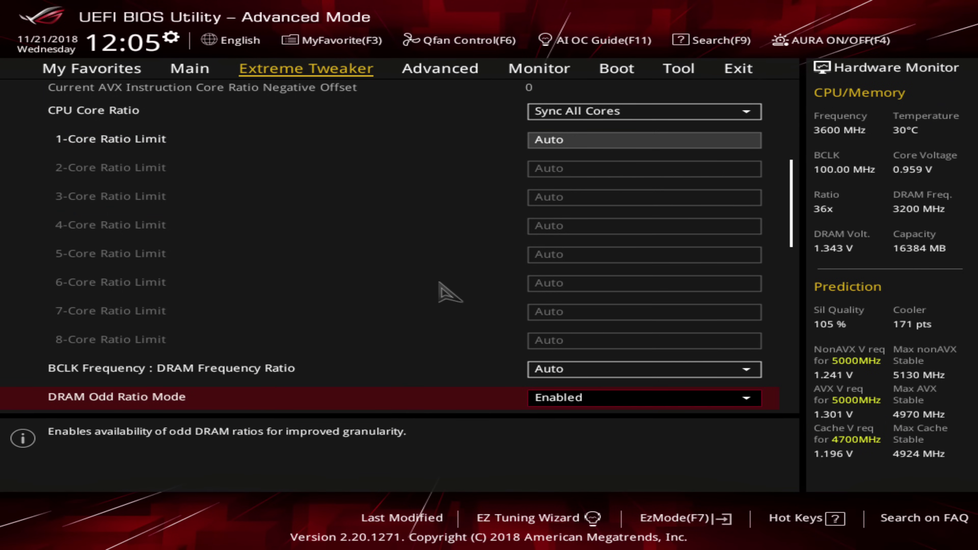
Confirm ratio 50 for all cores and set CPU Core Voltage Override to 1.250 V
click(586, 143)
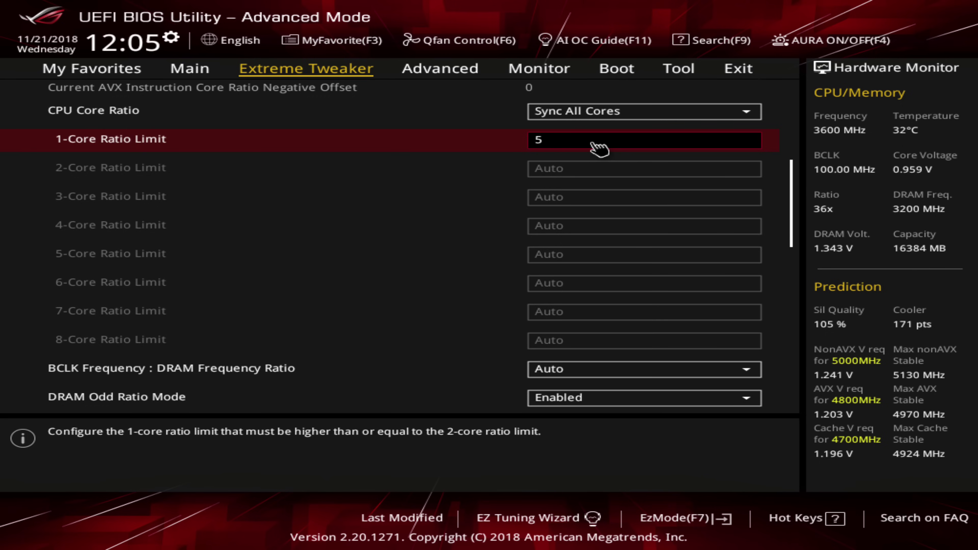
key(Return)
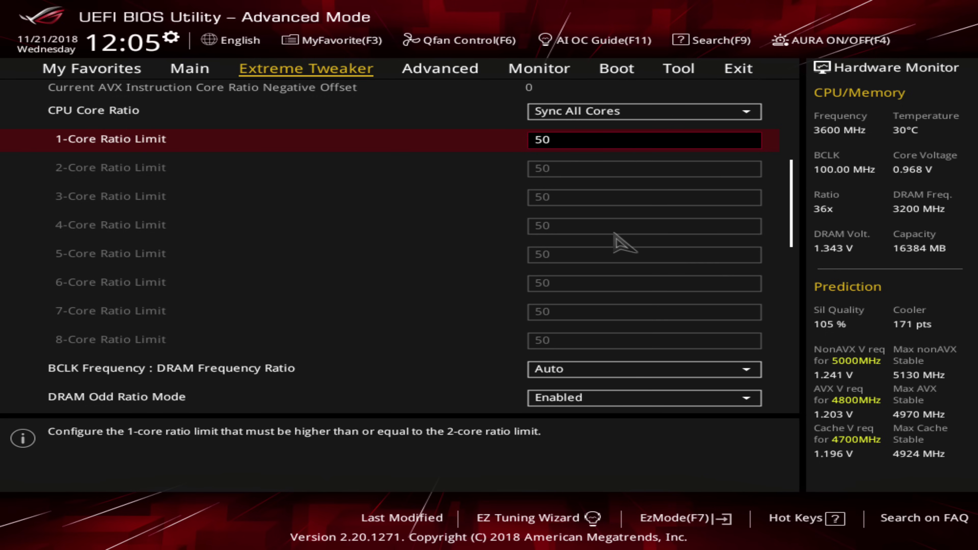
scroll(618, 347, down, 5)
click(618, 345)
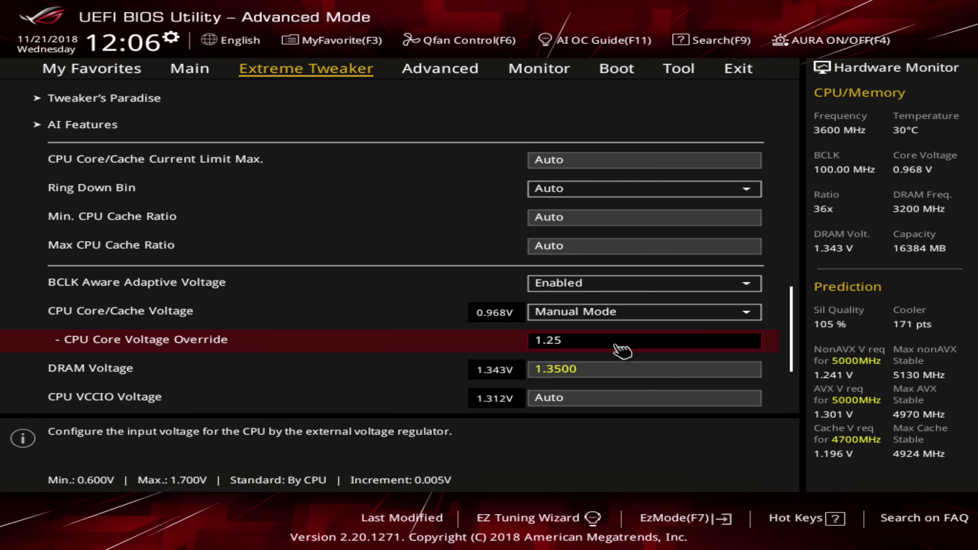
scroll(618, 345, down, 4)
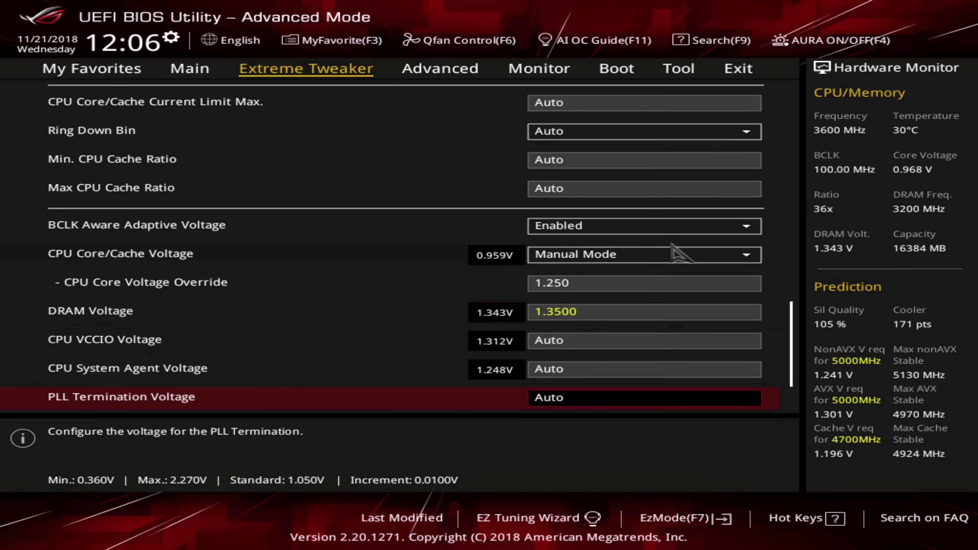
click(739, 70)
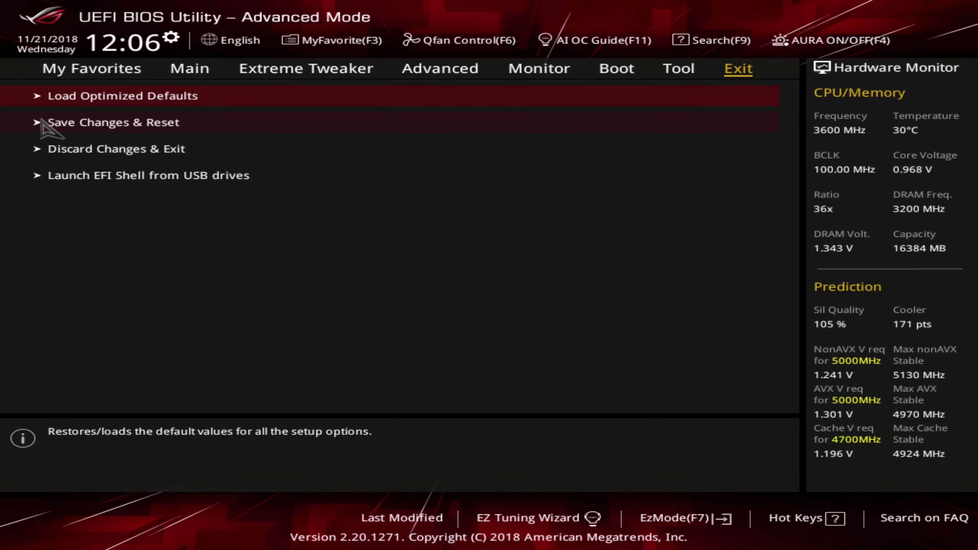
Choose Save Changes & Reset to save the ratio and voltage changes
click(73, 133)
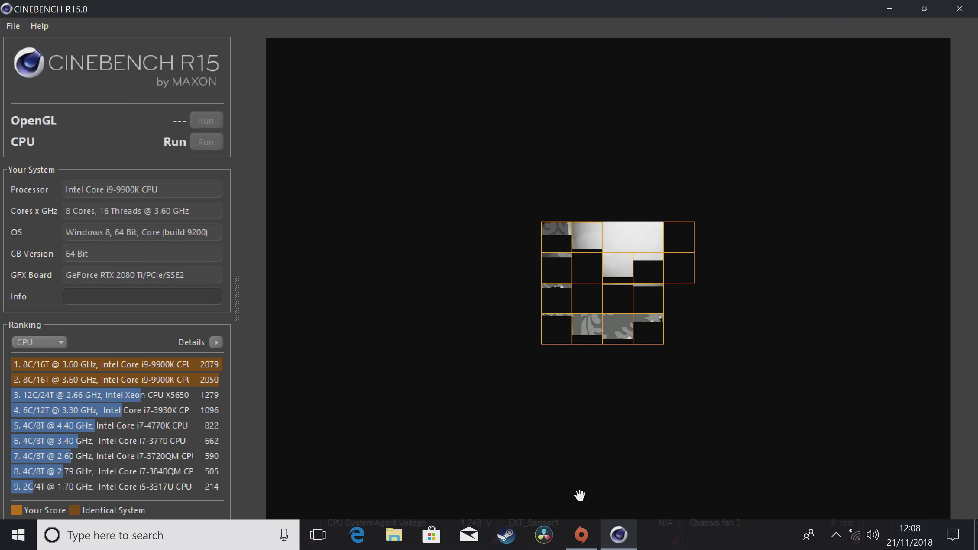
Switch to another open window while the Cinebench R15 CPU benchmark renders
key(alt+Tab)
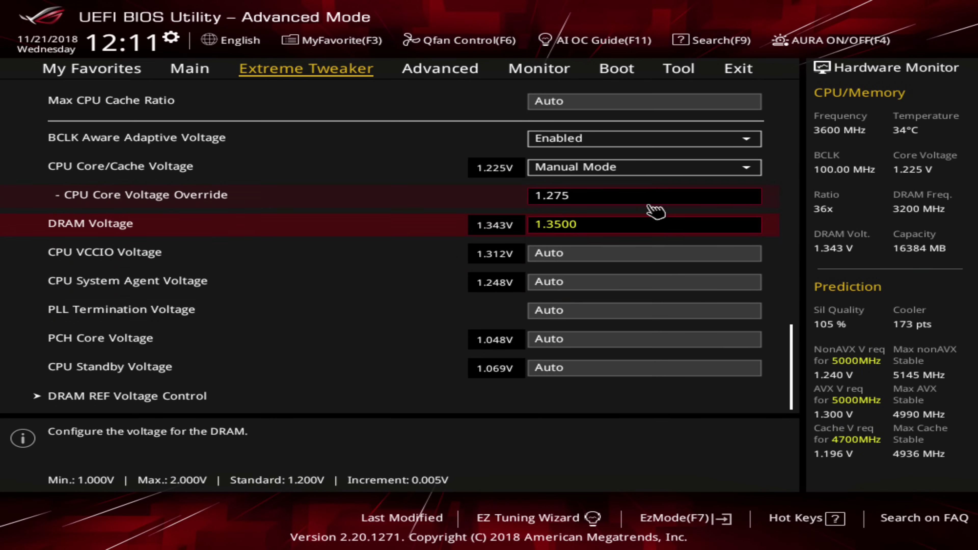
Save the 1.275 V core voltage with Save Changes & Reset and reboot into Windows
click(747, 68)
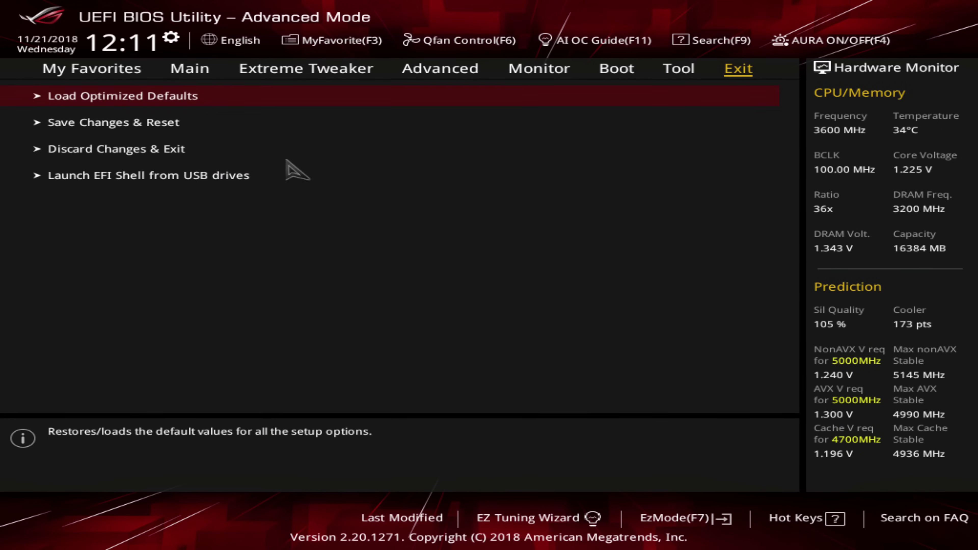
click(151, 124)
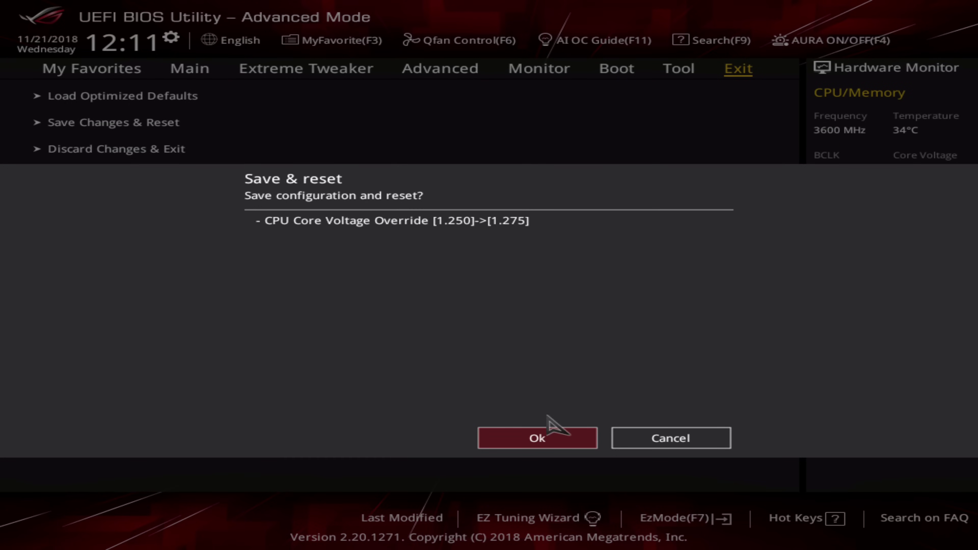
click(539, 443)
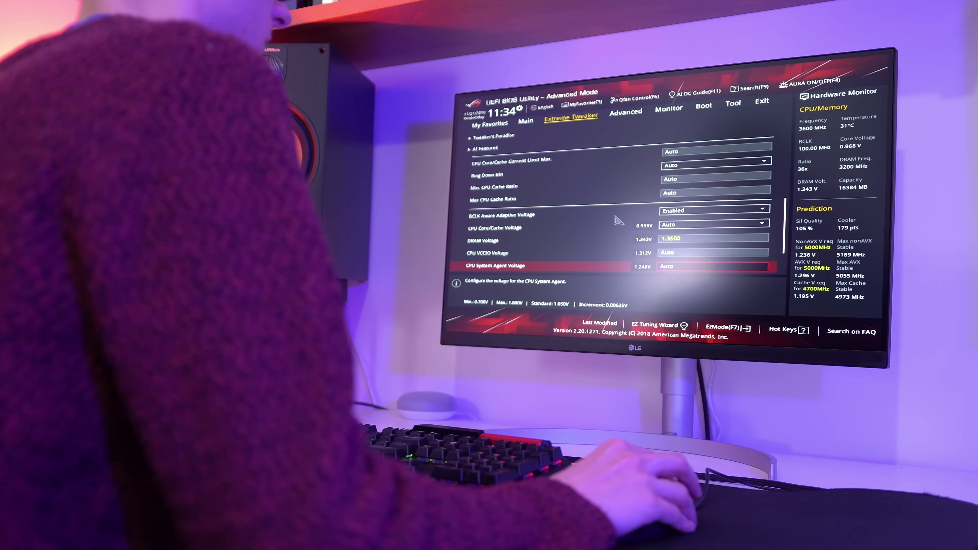
Look over the Extreme Tweaker list, then go to the Advanced configuration page
scroll(619, 220, down, 3)
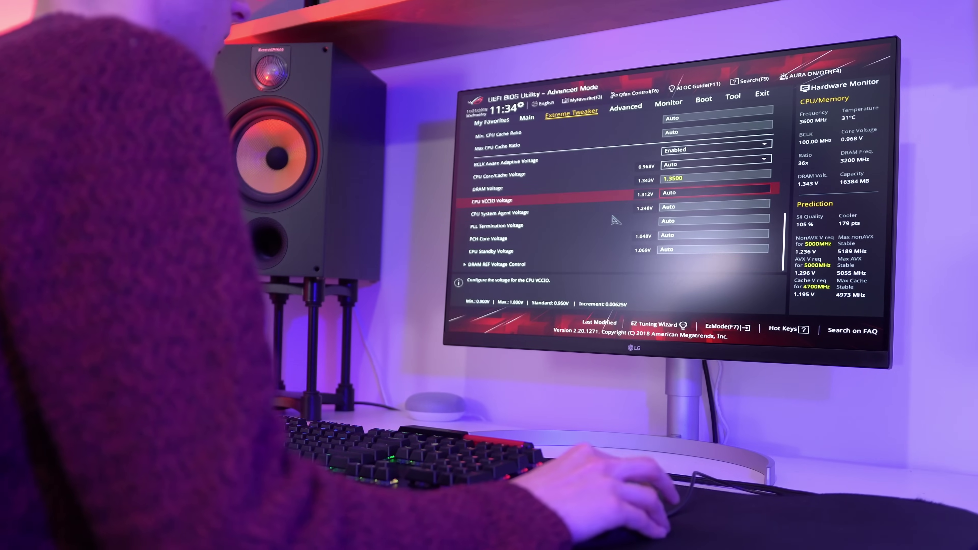
scroll(616, 219, up, 4)
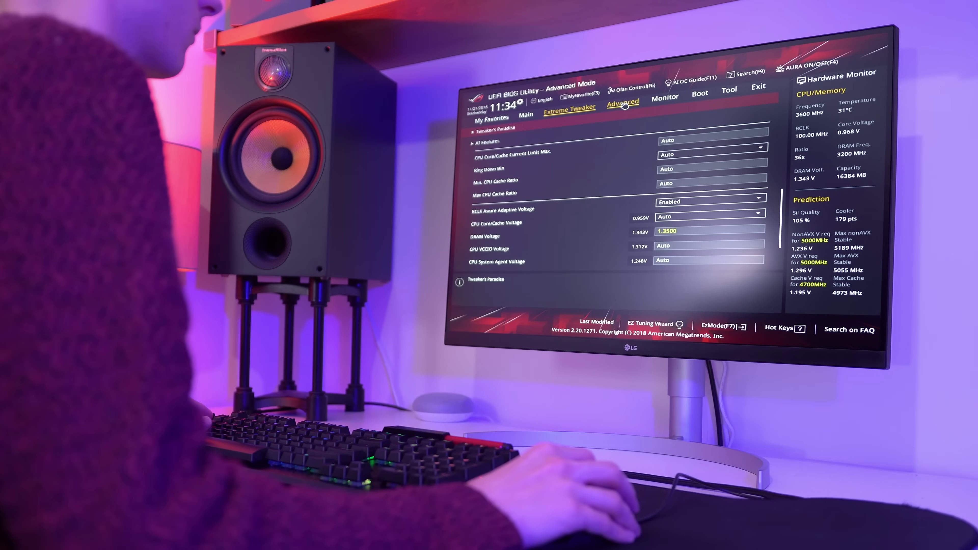
click(622, 102)
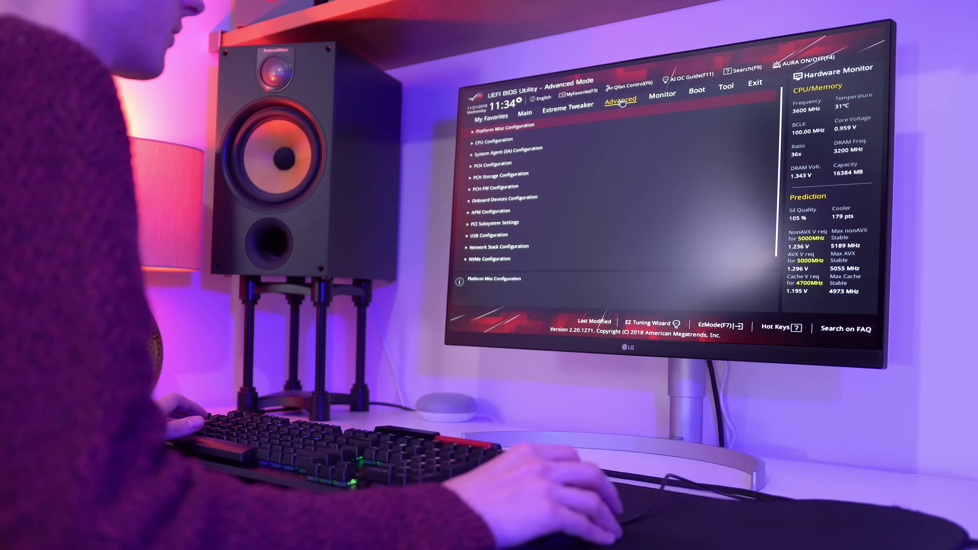